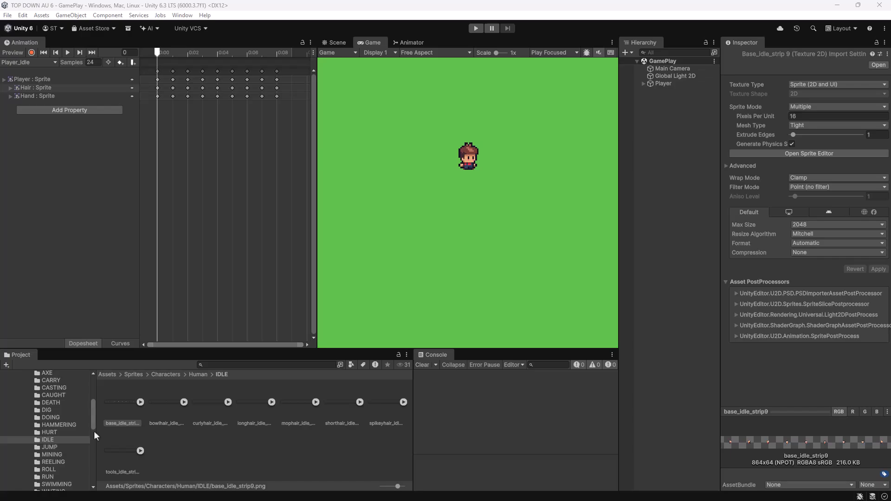
Create a folder named Presets inside Assets/Settings and open it.
left_click_drag(94, 425, 99, 403)
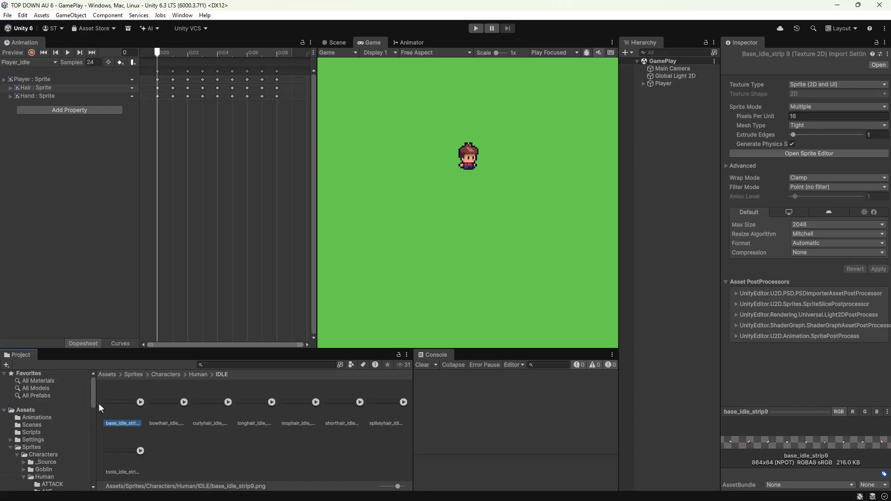
left_click(34, 439)
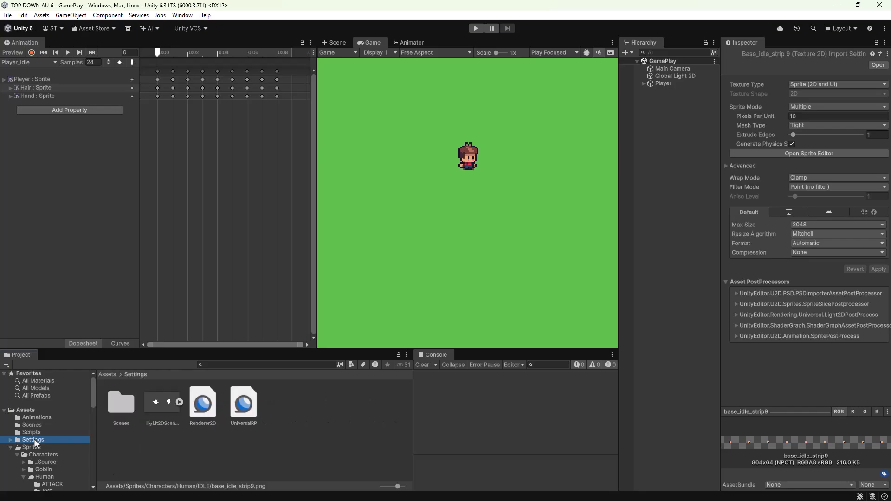
right_click(290, 411)
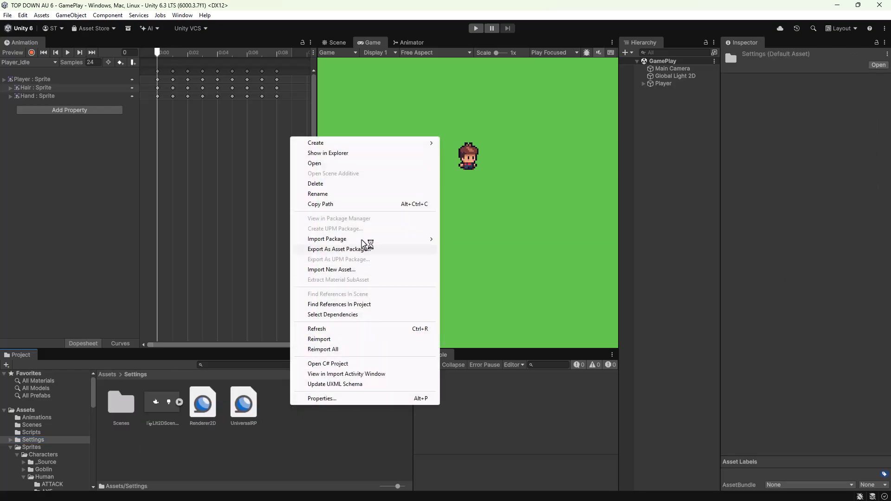
mouse_move(364, 144)
left_click(466, 142)
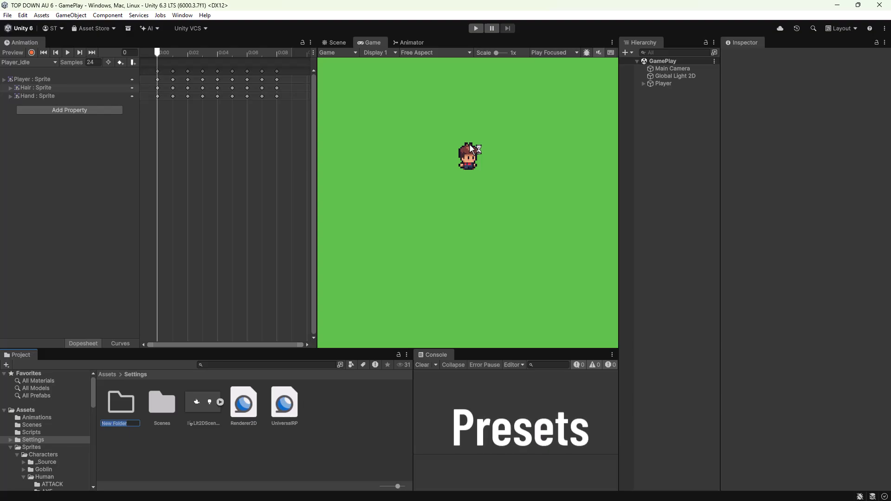
type("Presets")
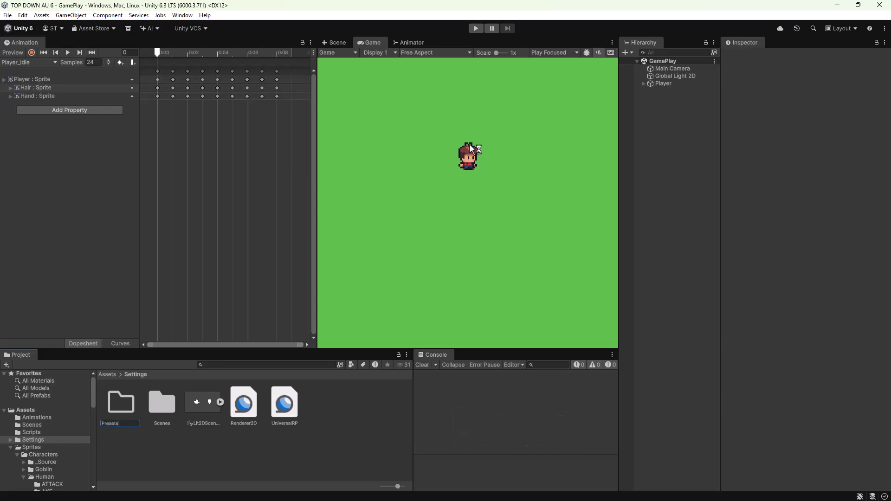
key("Return")
double_click(139, 403)
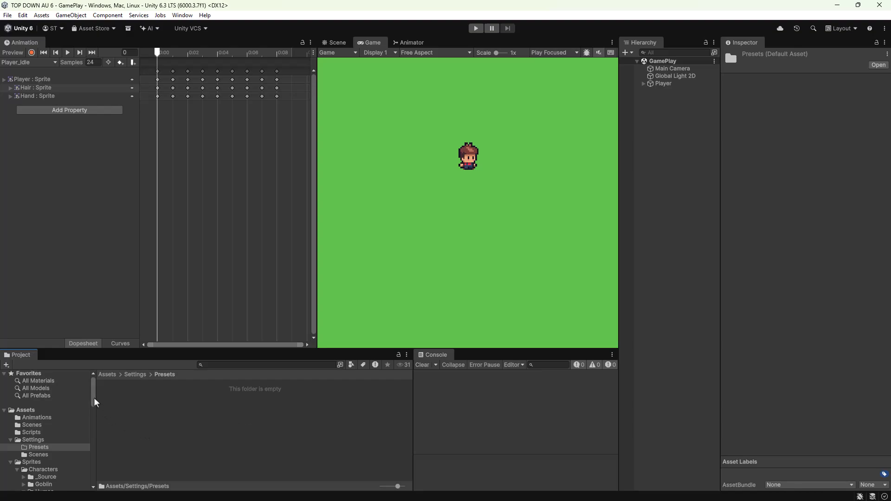
Open the WALKING sprites folder under Sprites/Characters/Human.
scroll(95, 402, "down", 5)
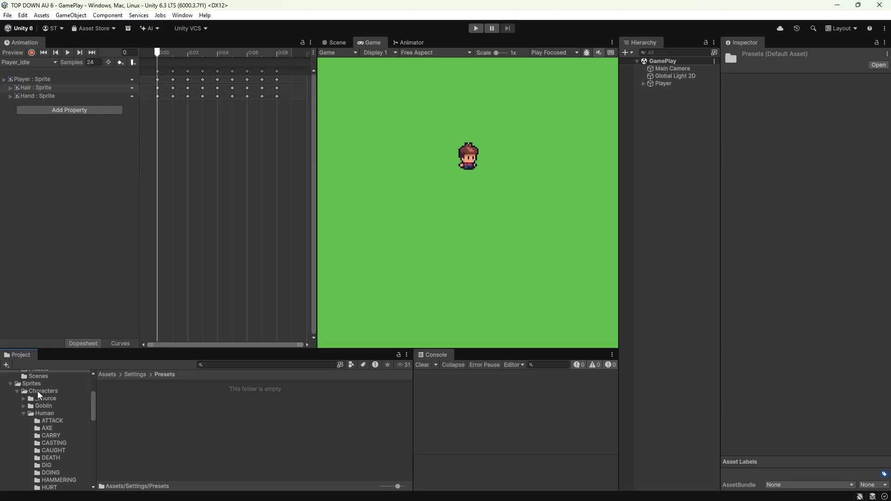
scroll(94, 406, "down", 2)
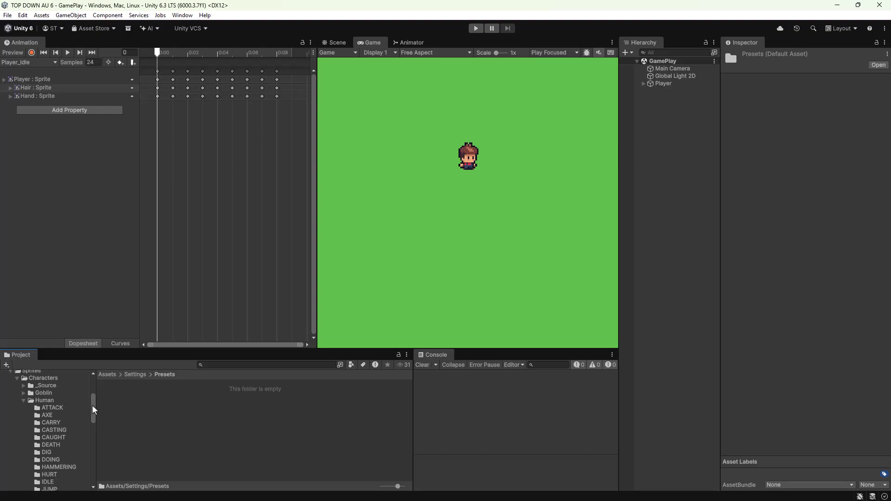
left_click_drag(93, 407, 93, 426)
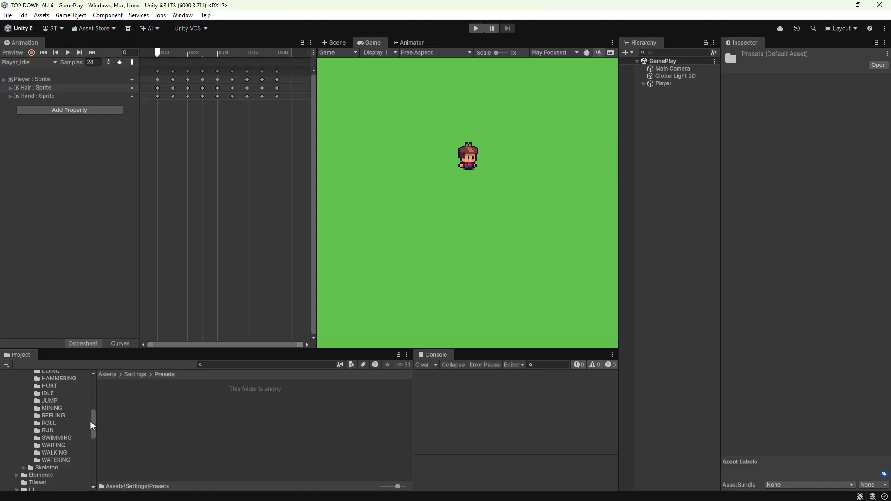
left_click(53, 453)
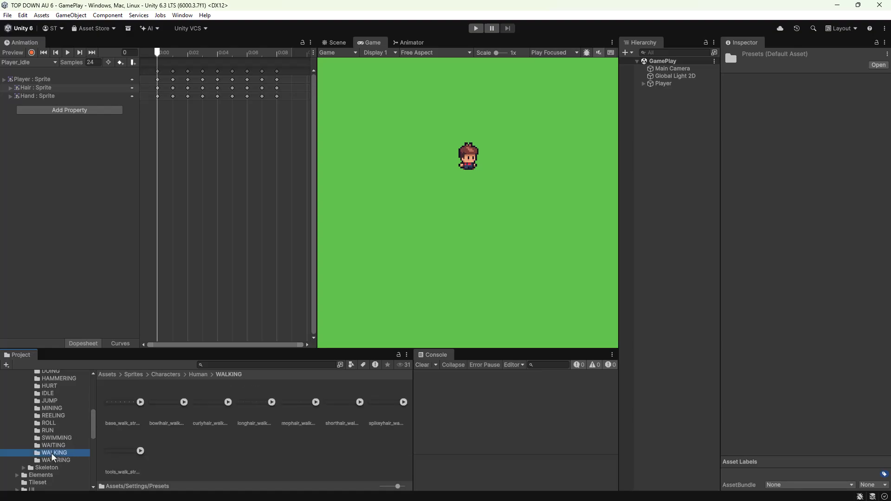
left_click(54, 455)
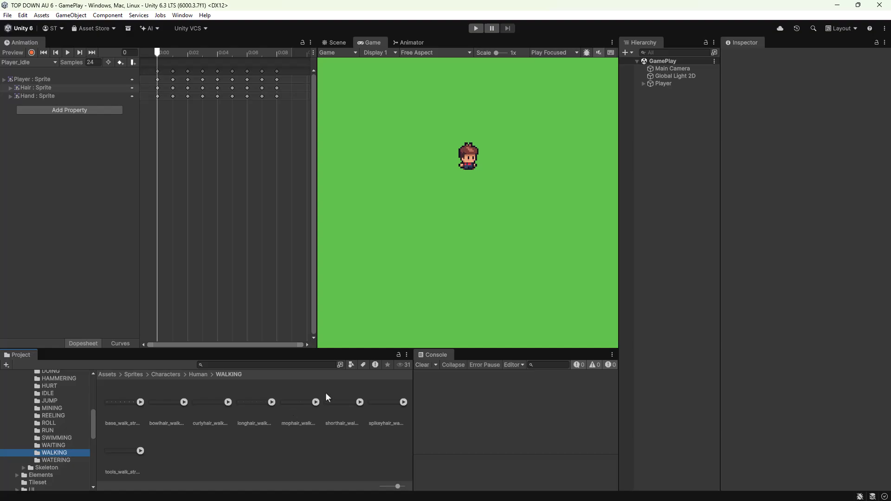
Set base_walk_strip8 to 16 pixels per unit, Point (no filter) filtering and no compression, and apply the import settings.
left_click(119, 402)
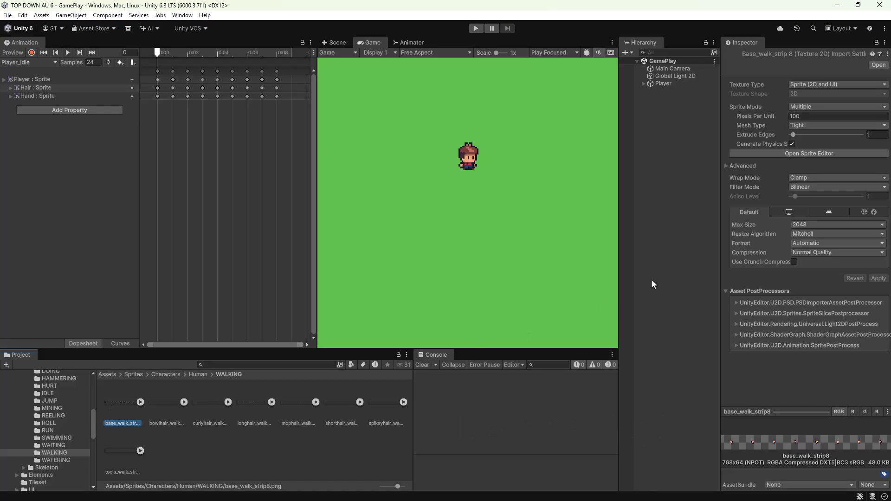
left_click(821, 118)
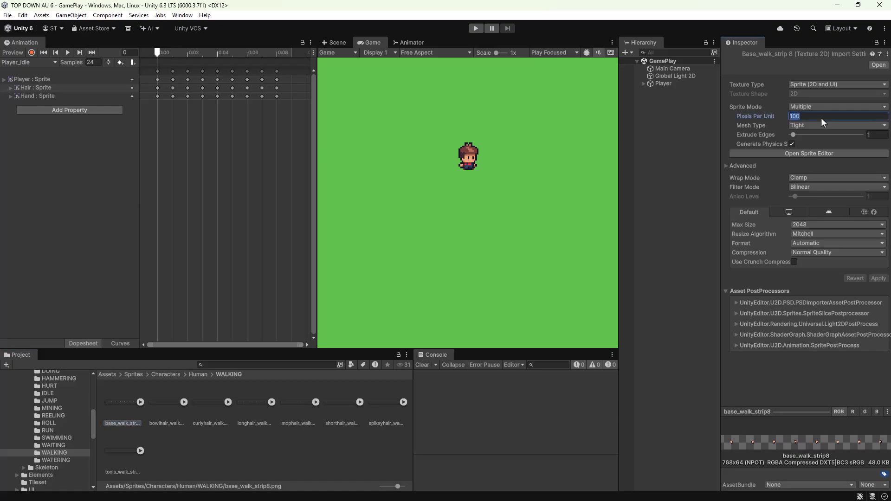
type("16")
left_click(822, 187)
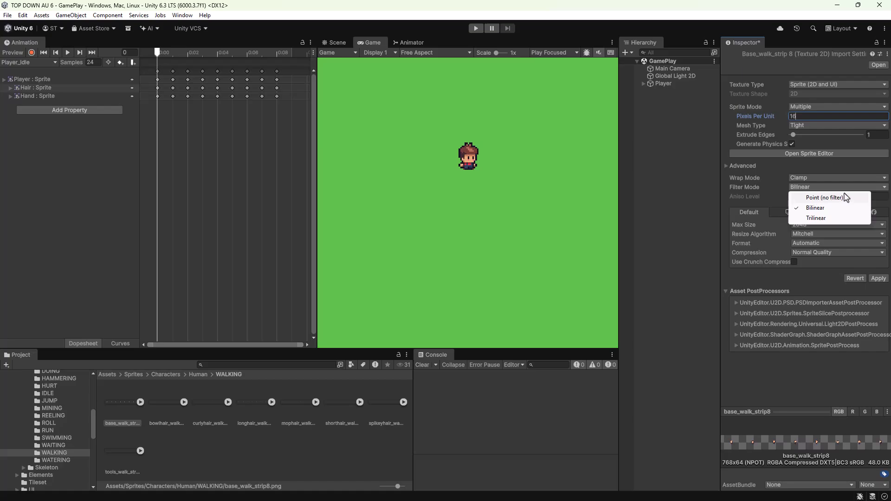
left_click(825, 197)
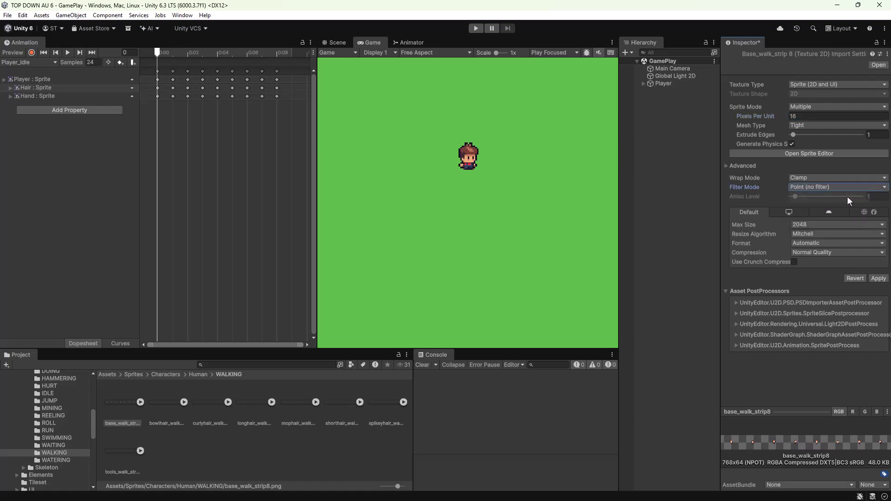
left_click(824, 252)
left_click(817, 260)
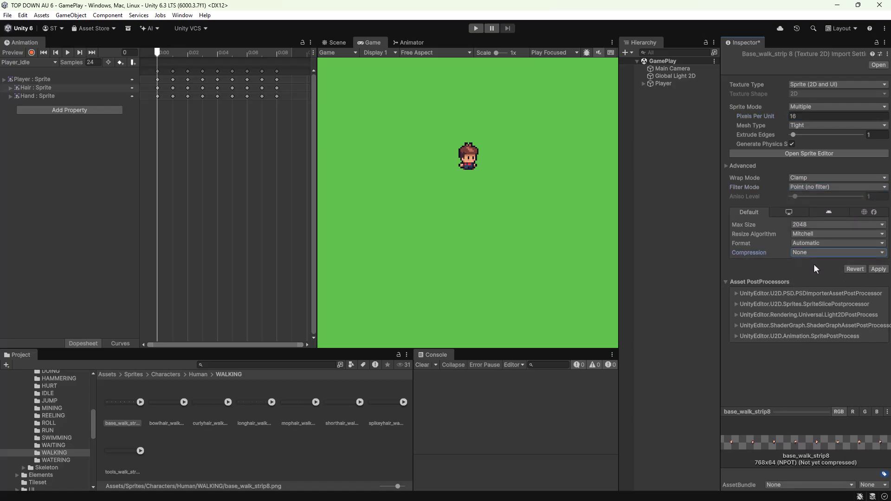
left_click(877, 270)
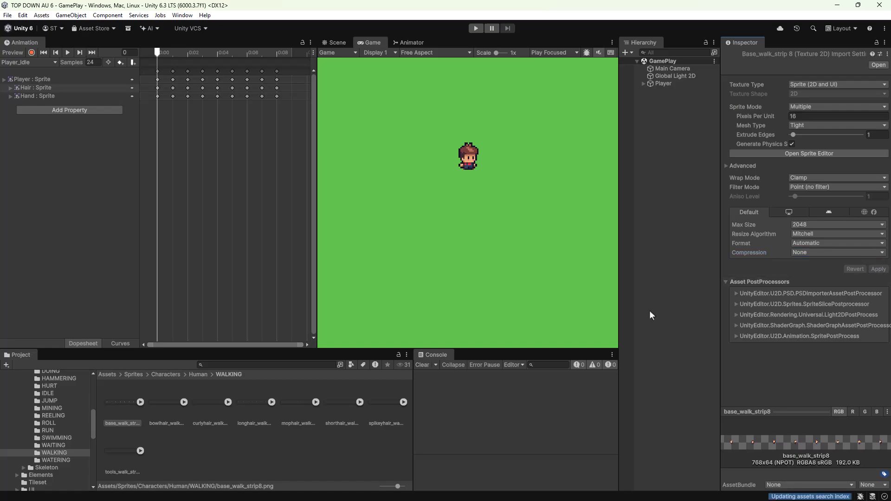
Slice base_walk_strip8 in the Sprite Editor with Grid By Cell Count, using 8 columns and 1 row.
left_click(160, 400)
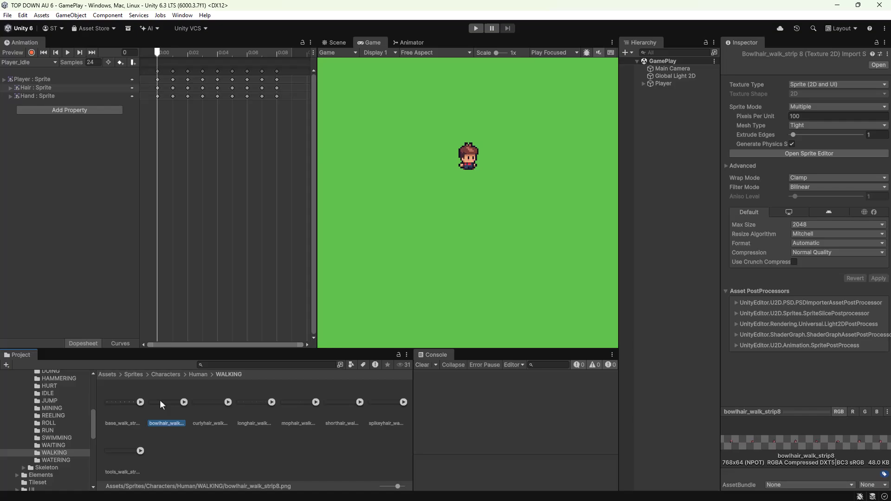
left_click(121, 453)
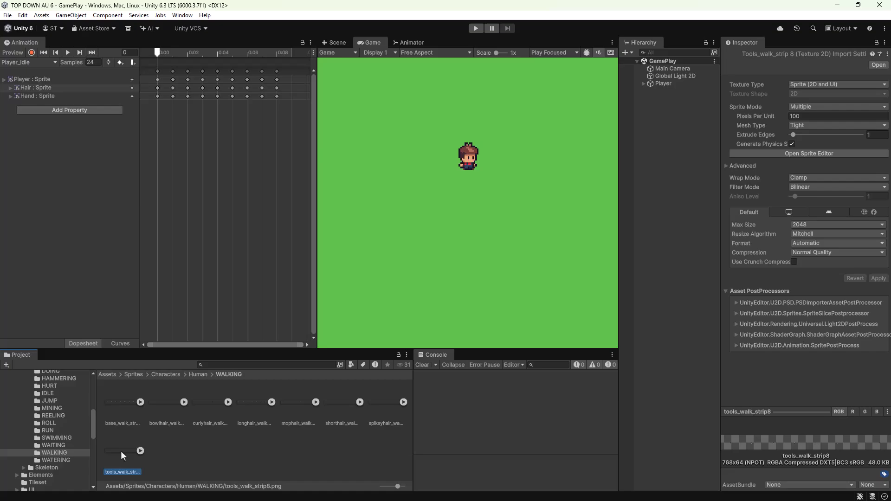
left_click(116, 401)
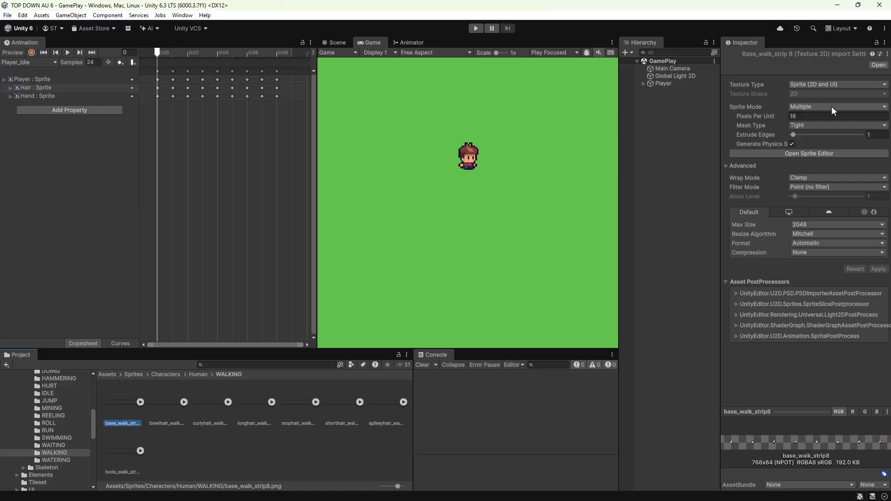
left_click(826, 153)
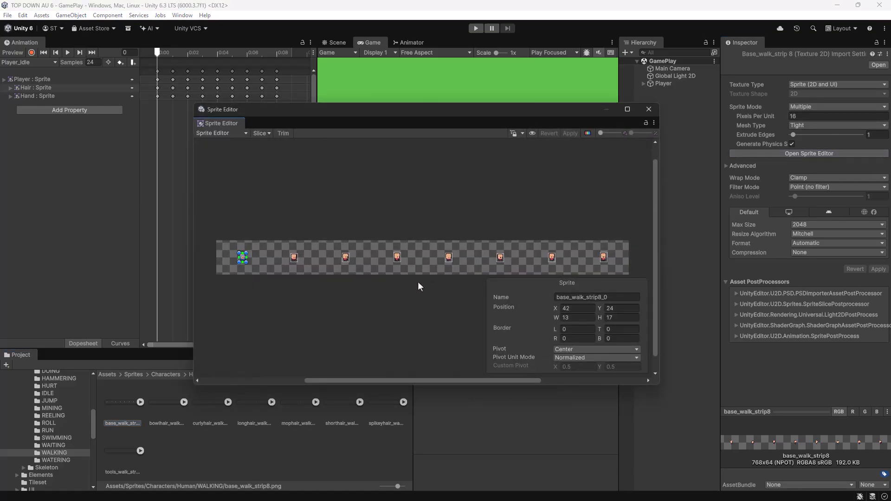
left_click(260, 133)
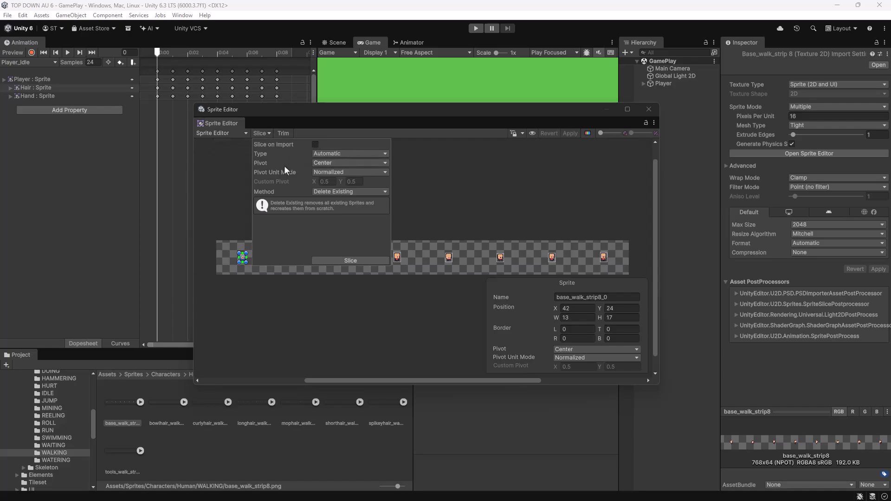
left_click(339, 155)
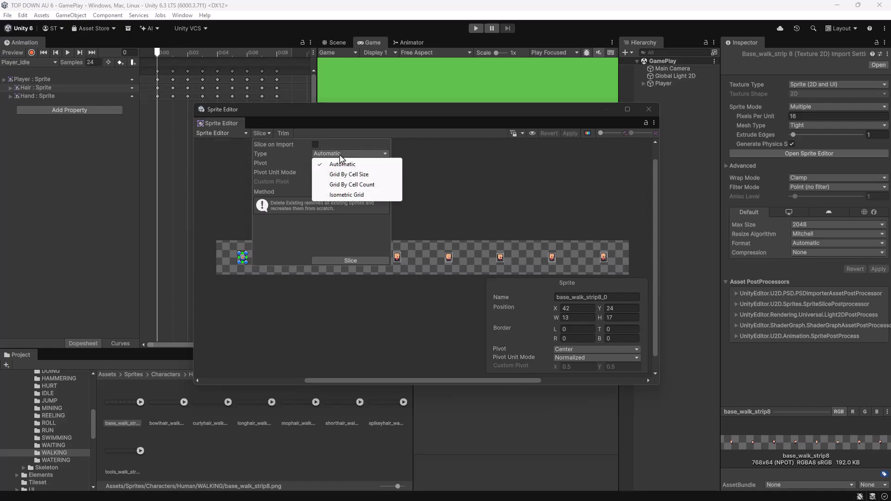
left_click(335, 186)
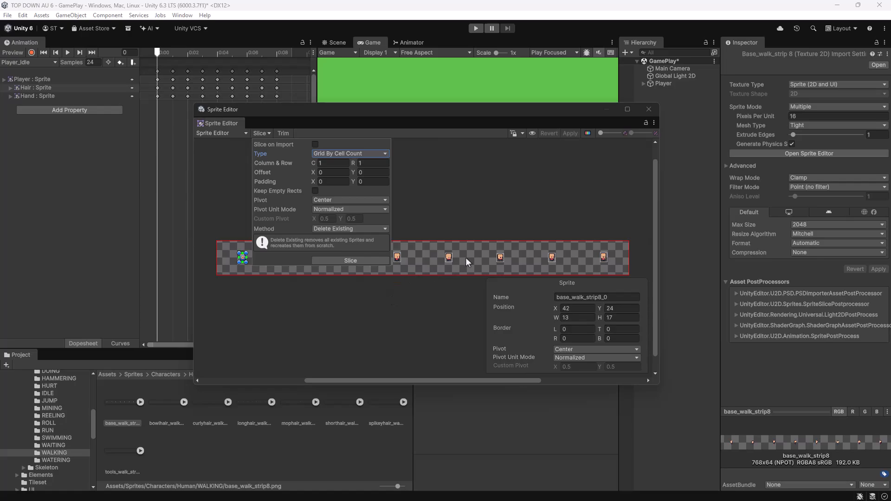
left_click(336, 162)
type("8")
left_click(356, 260)
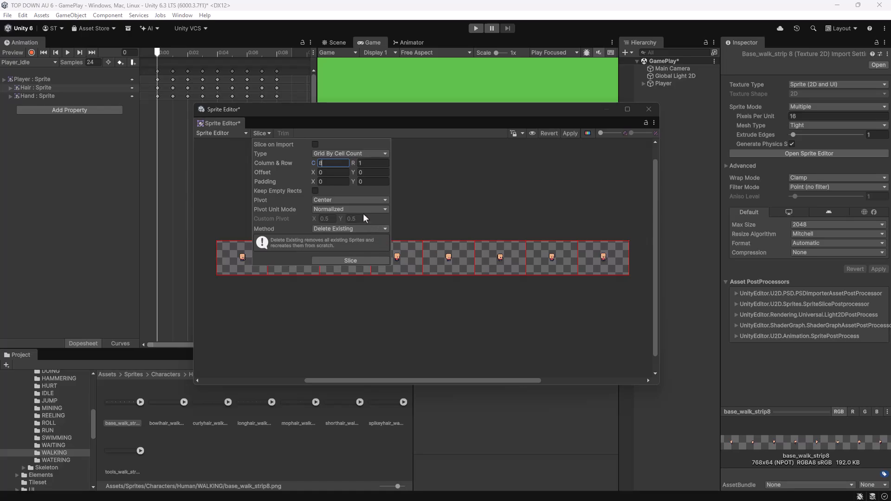
Re-slice the walk strip with a custom pivot at X 0.5, Y 0.05, apply the changes and close the Sprite Editor.
left_click(361, 199)
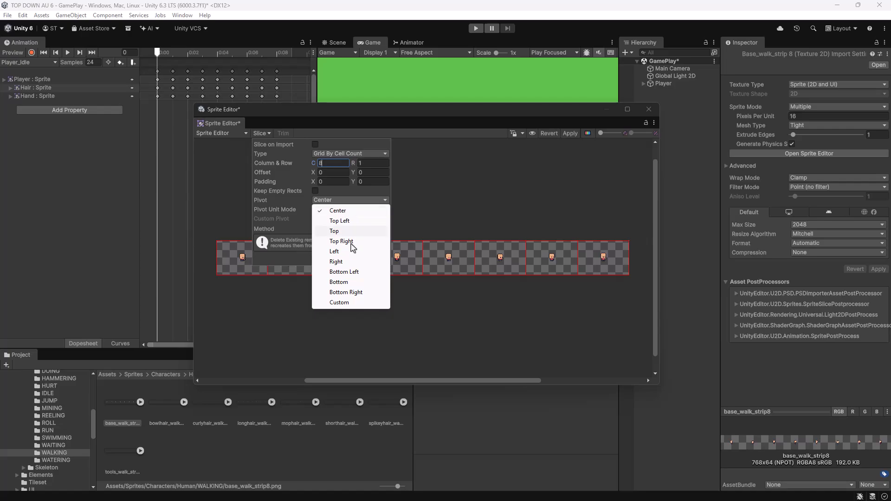
left_click(349, 303)
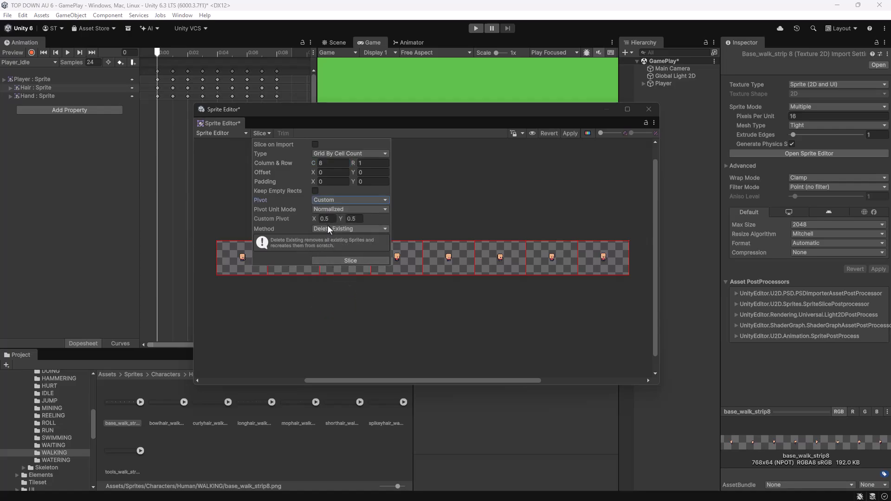
left_click(360, 219)
left_click(343, 260)
left_click(234, 266)
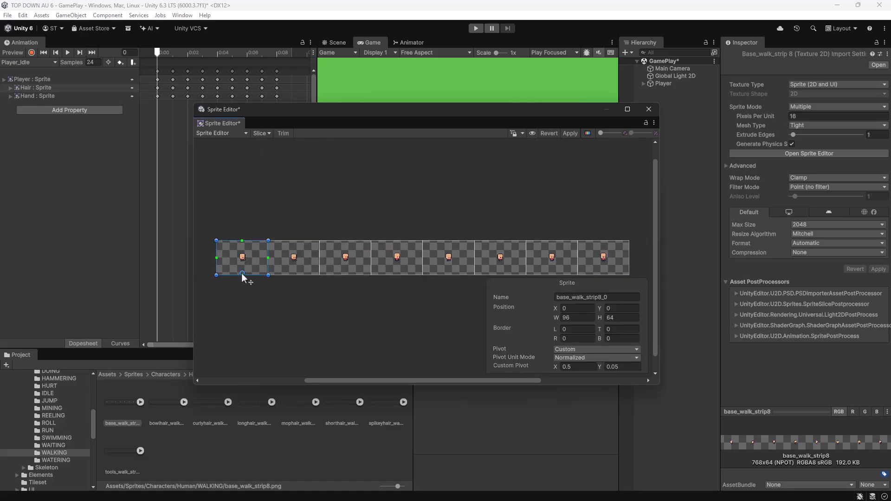
left_click(570, 133)
left_click(648, 110)
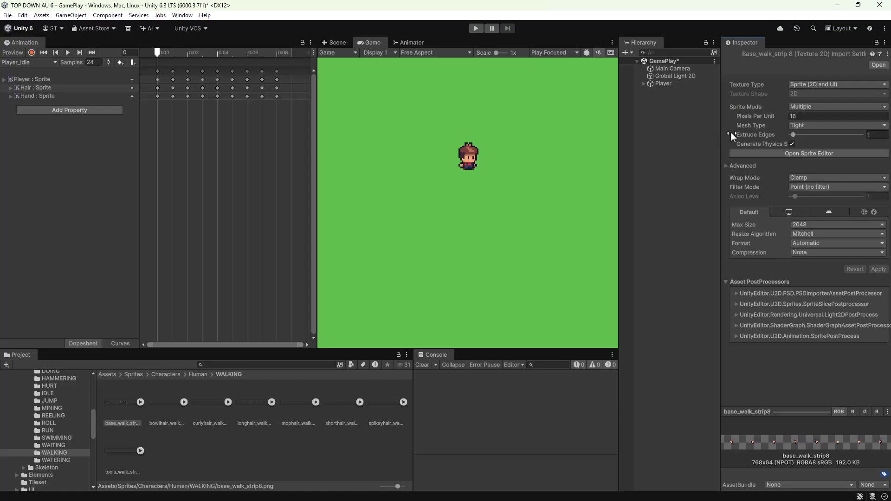
Start a new Texture Importer preset from base_walk_strip8 and choose the Assets/Settings/Presets folder as its save location.
left_click(880, 55)
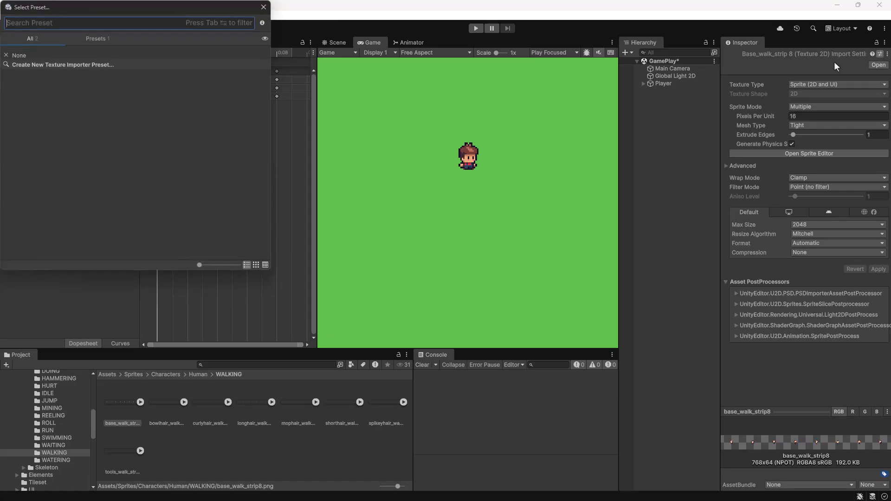
left_click_drag(116, 15, 493, 109)
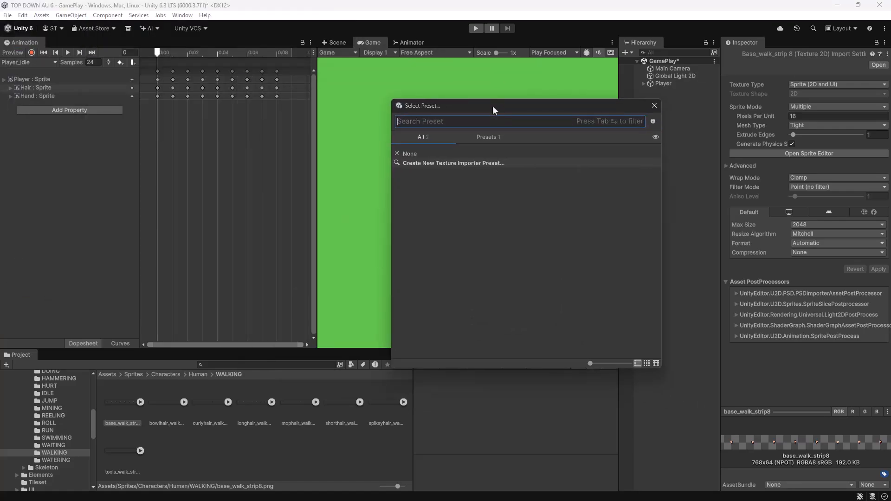
left_click(491, 137)
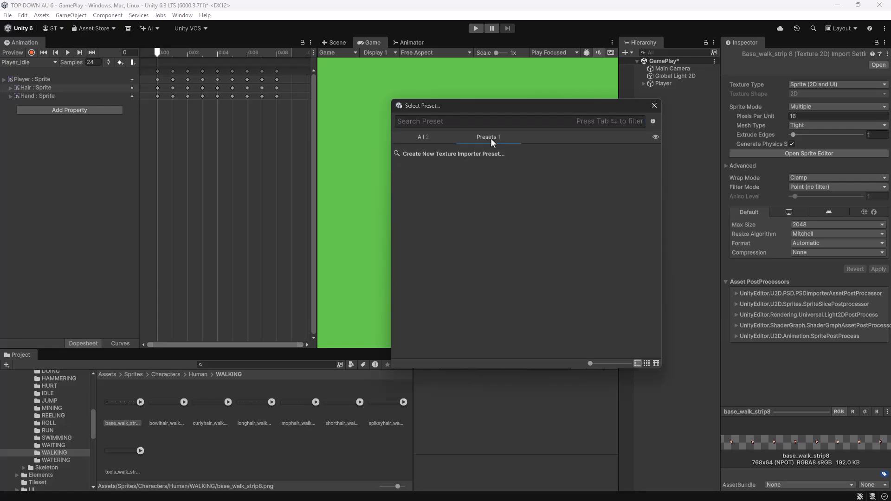
left_click(447, 155)
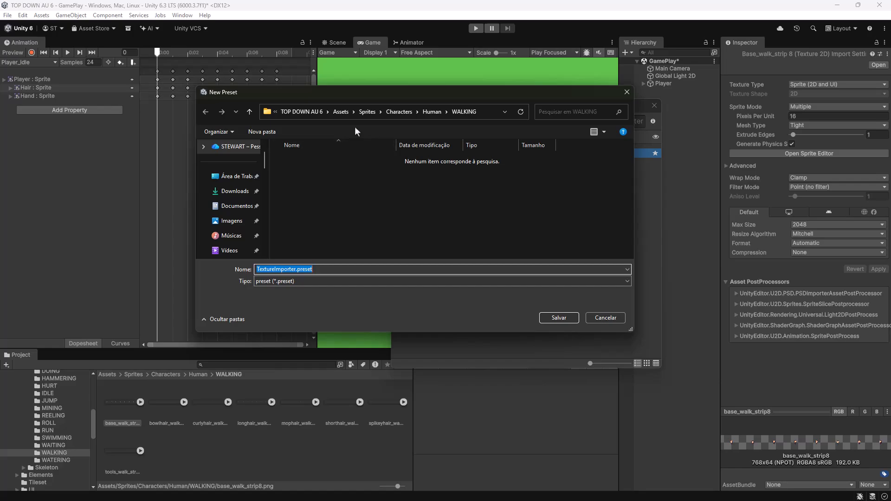
left_click(343, 115)
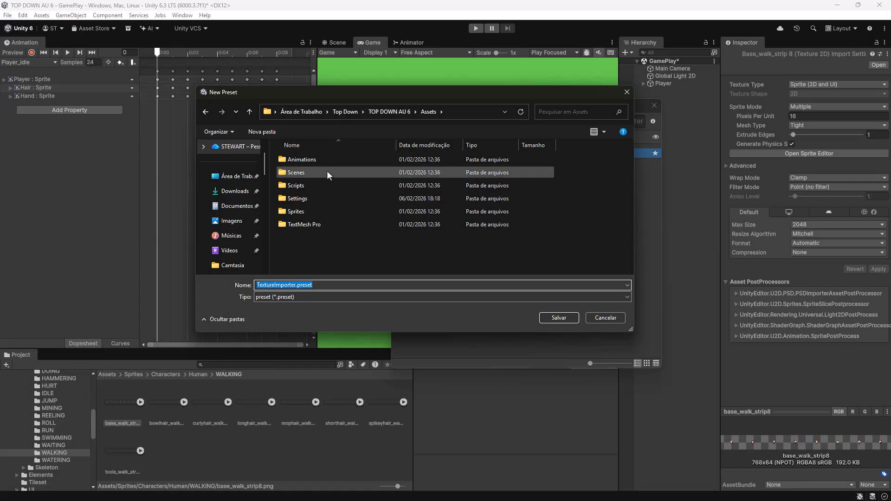
double_click(305, 199)
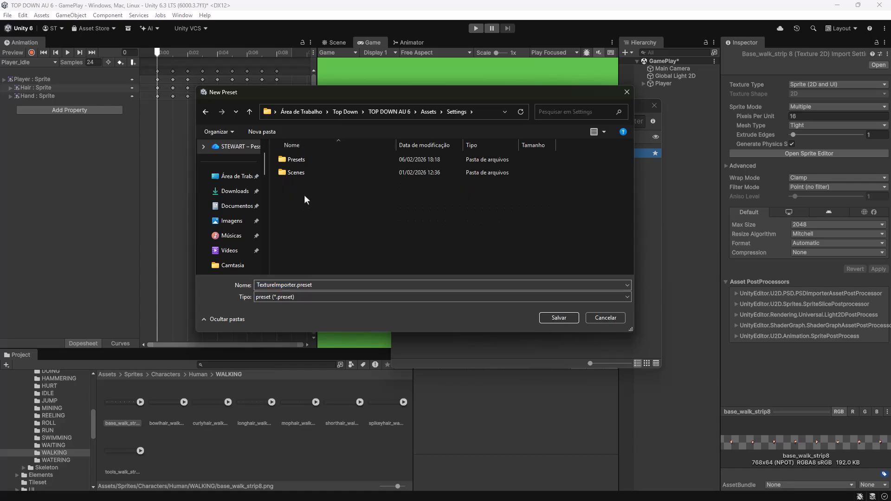
double_click(296, 160)
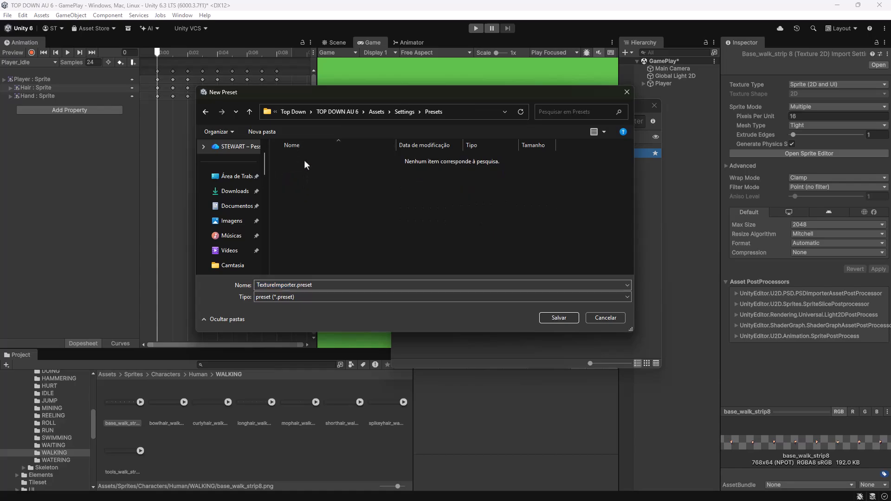
Name the preset file Pixel16Image8 and save it.
double_click(285, 284)
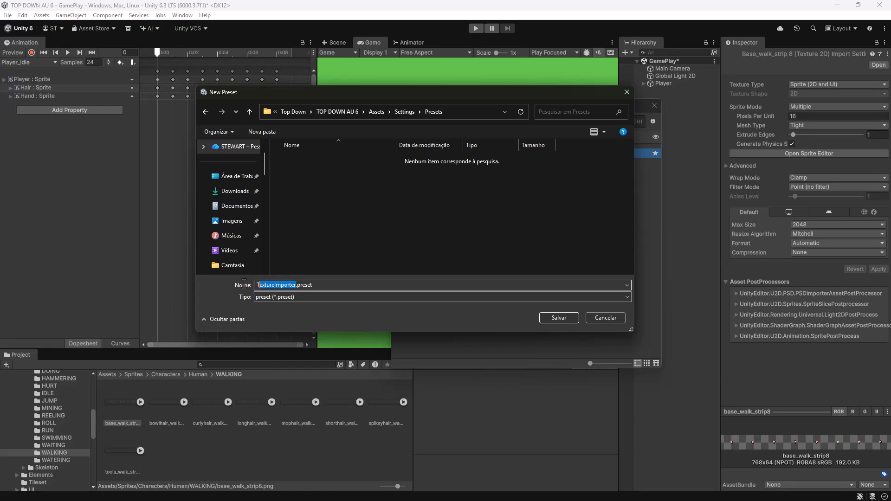
type("ixel16Image8")
left_click(571, 320)
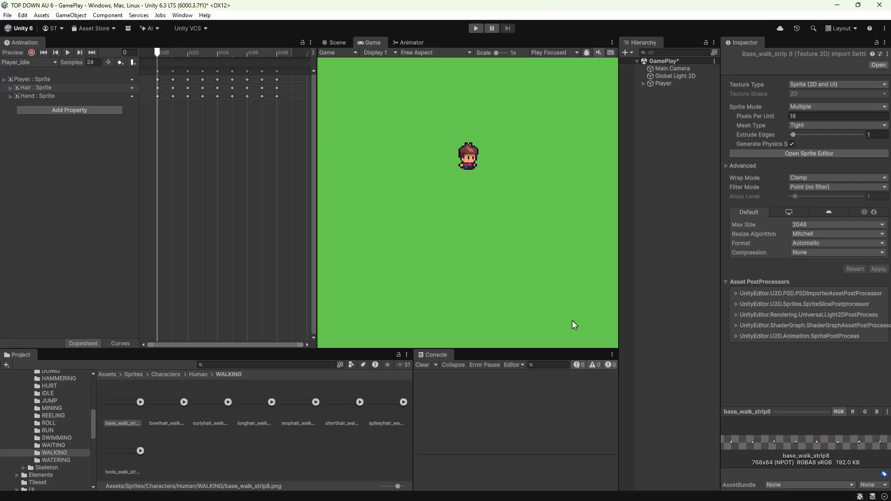
Load the Pixel16Image8 preset on bowlhair_walk_strip8 and apply the import settings.
left_click(158, 405)
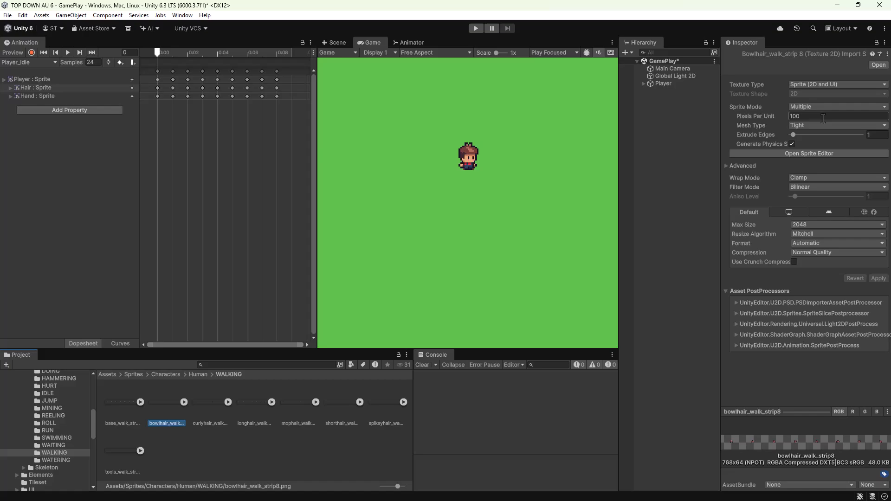
left_click(880, 54)
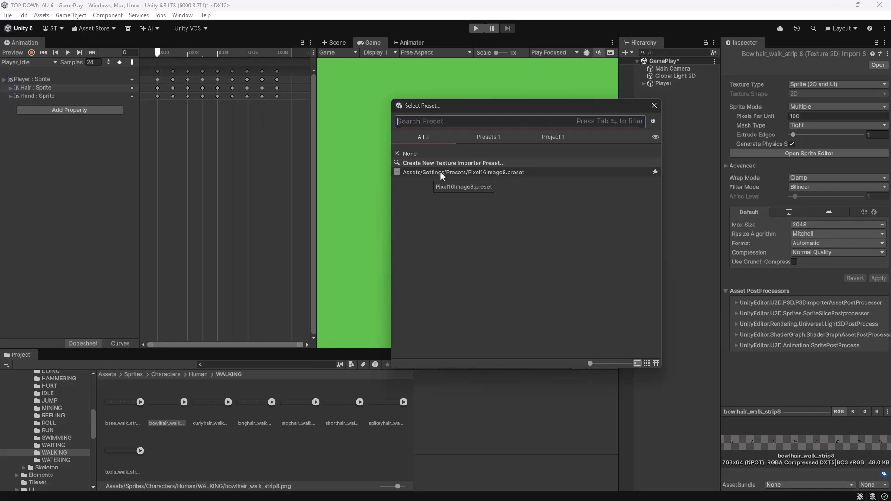
double_click(441, 173)
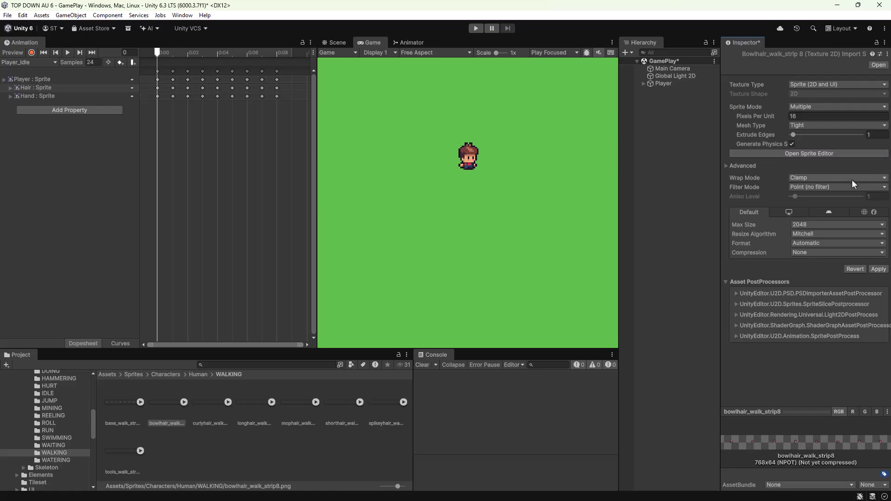
left_click(876, 270)
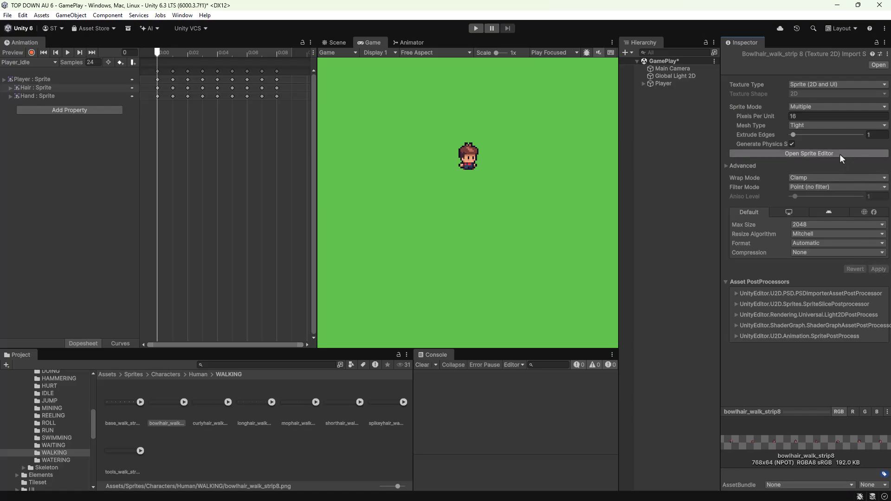
Inspect the frame slices and pivots of bowlhair_walk_strip8 in the Sprite Editor, and close it with its changes saved.
left_click(809, 153)
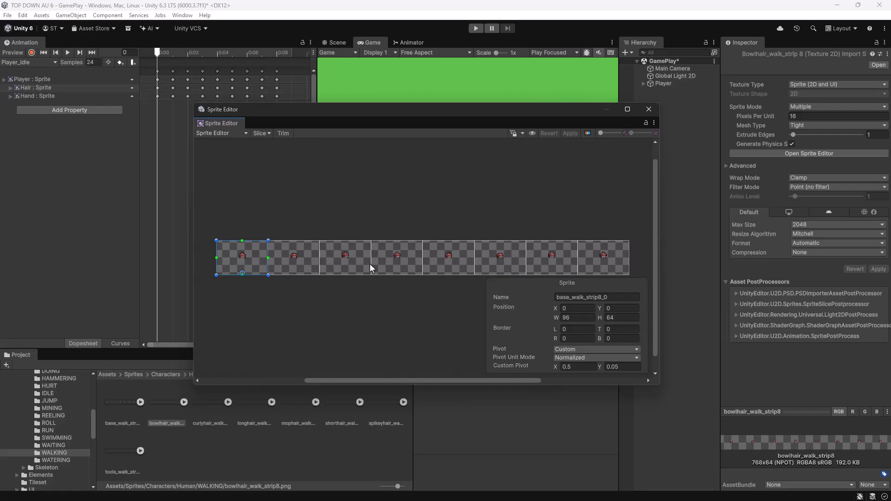
left_click(285, 270)
left_click_drag(284, 269, 389, 271)
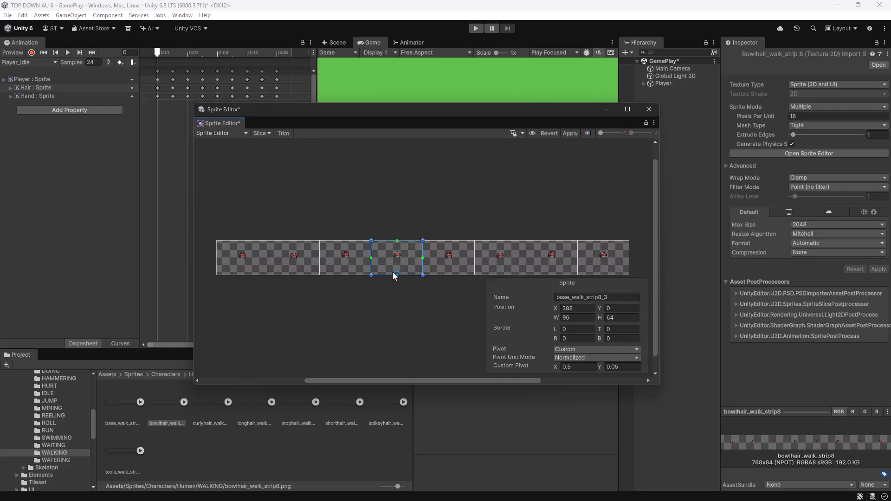
left_click(649, 109)
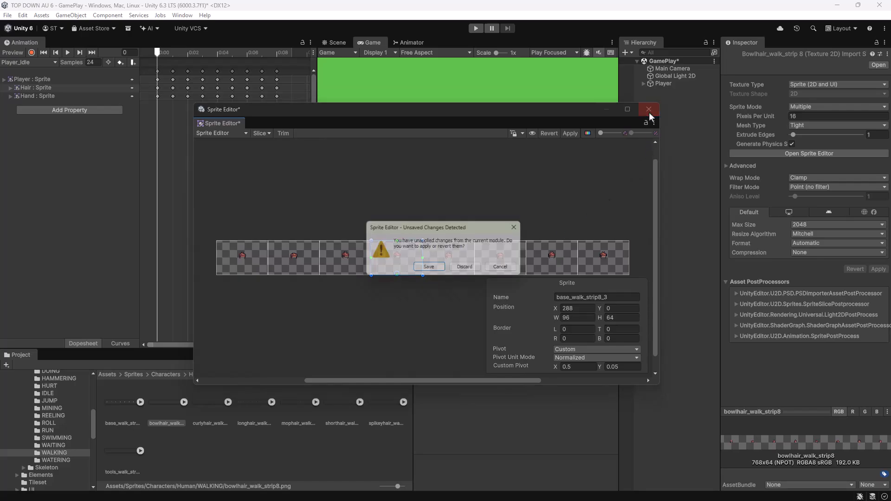
left_click(429, 269)
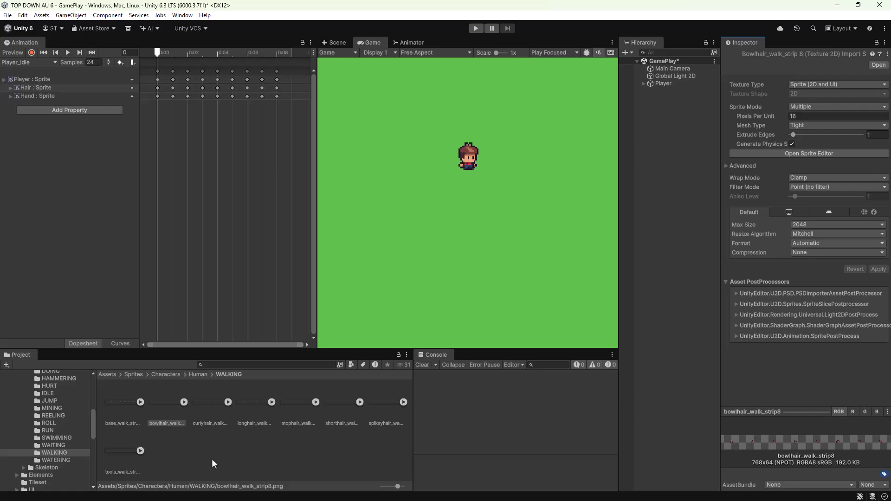
Load the Pixel16Image8 preset on tools_walk_strip8 and apply the import settings.
left_click(130, 453)
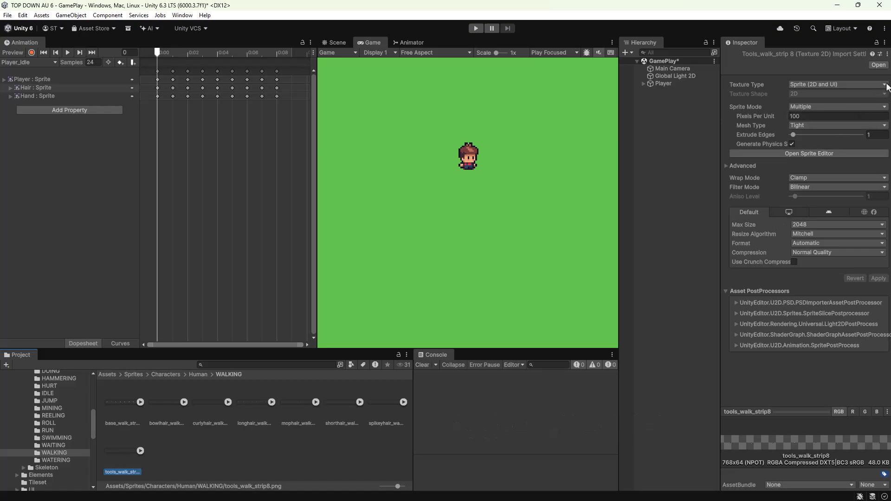
left_click(880, 54)
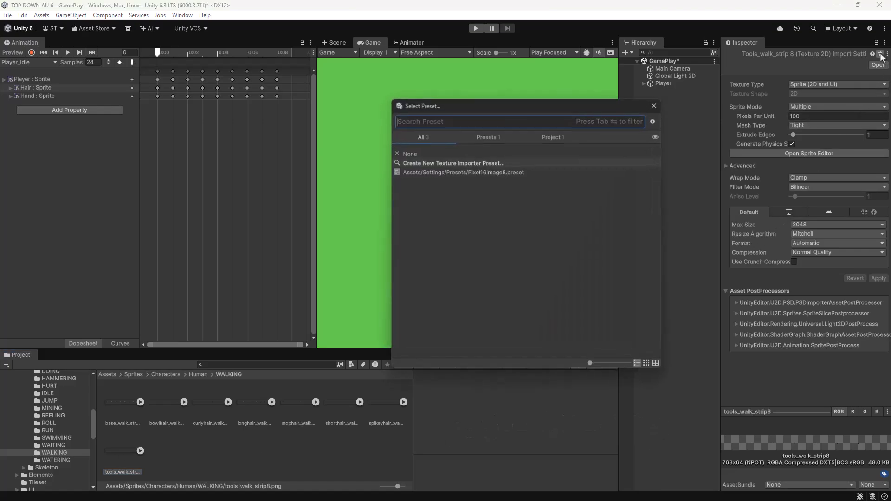
left_click(457, 172)
double_click(502, 172)
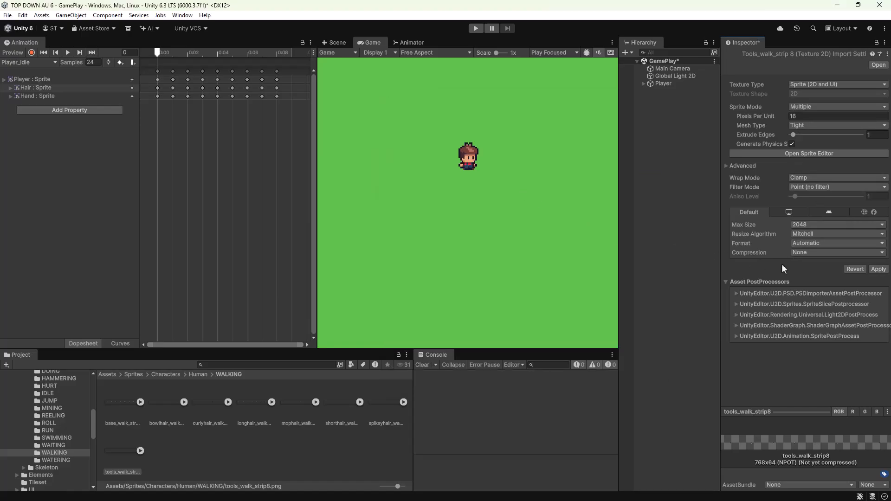
left_click(881, 269)
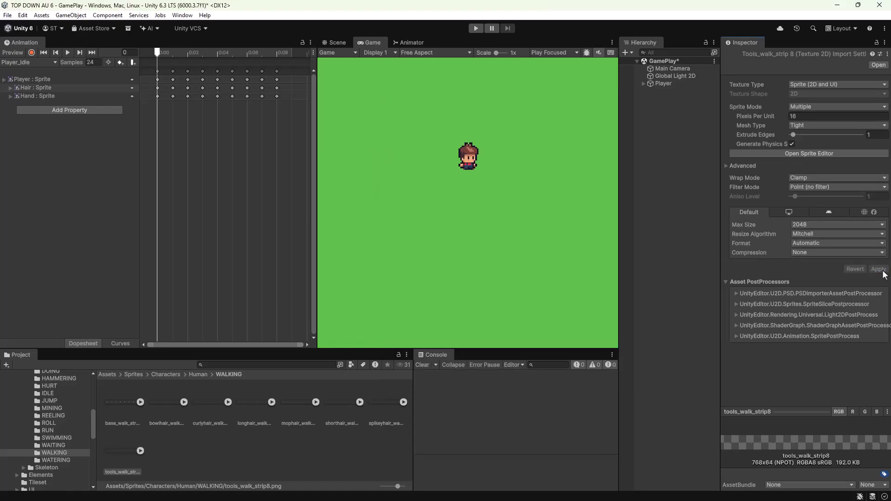
Inspect the frame slices and pivots of tools_walk_strip8 in the Sprite Editor and close it.
left_click(839, 150)
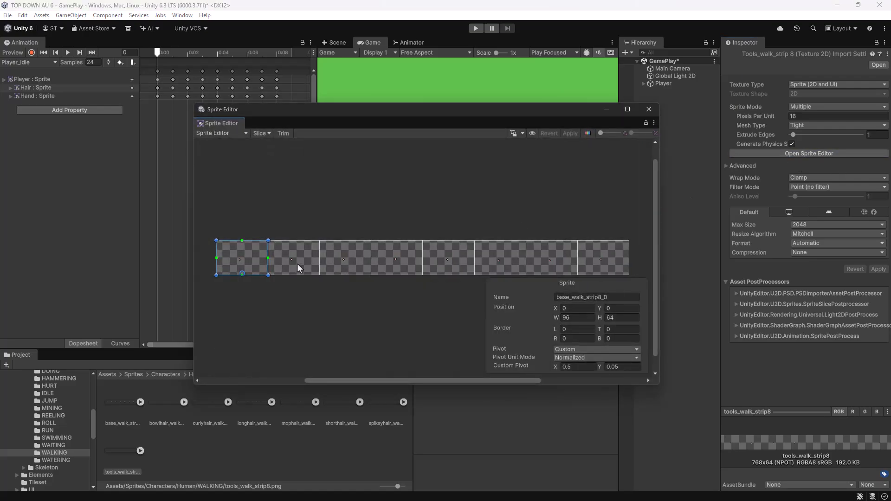
left_click(297, 265)
left_click(339, 261)
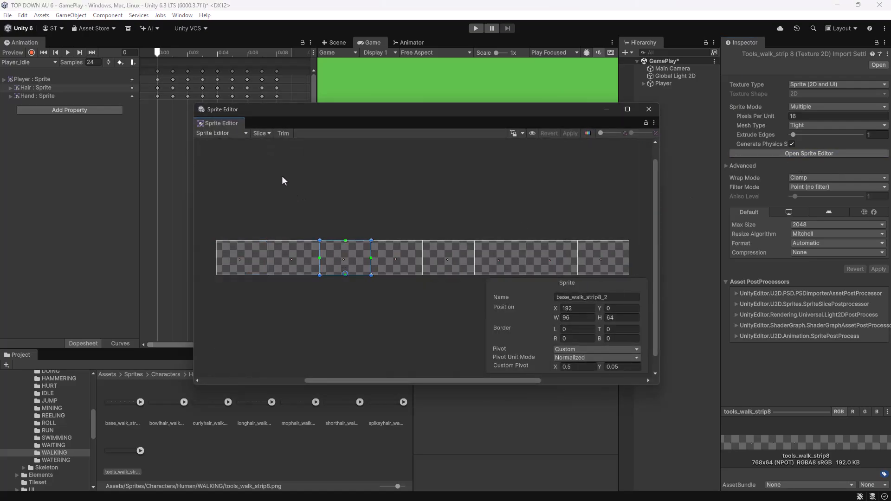
left_click(648, 109)
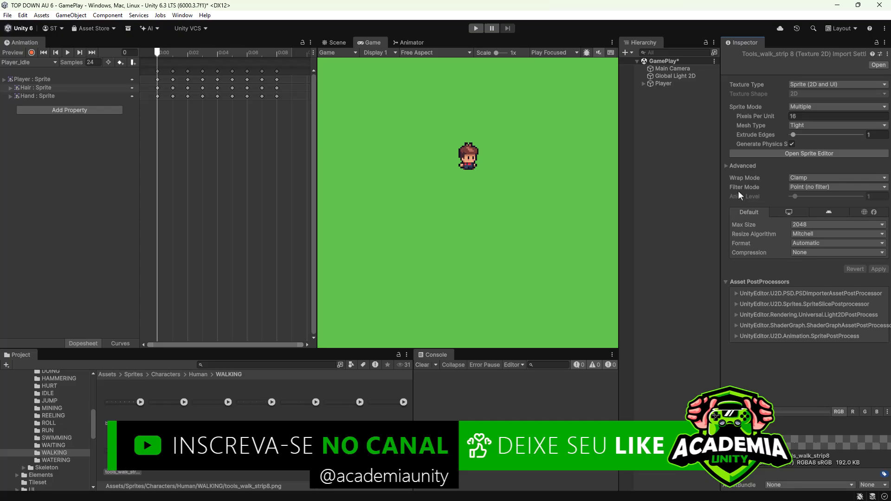